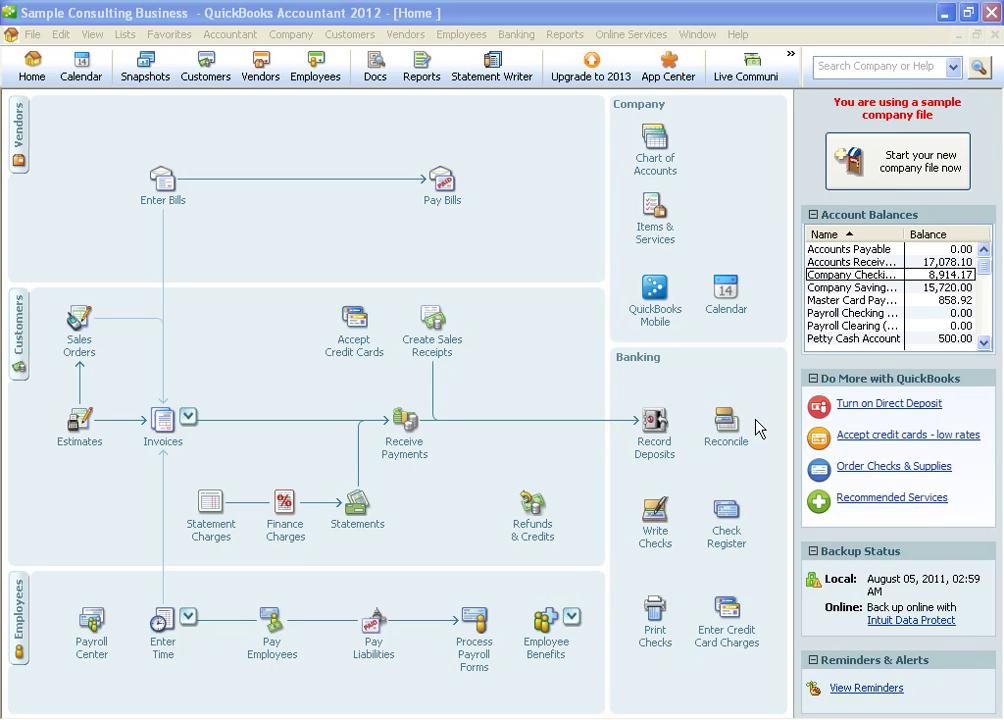
- Review the previous check in the Write Checks window, then return to the Home page
click(659, 525)
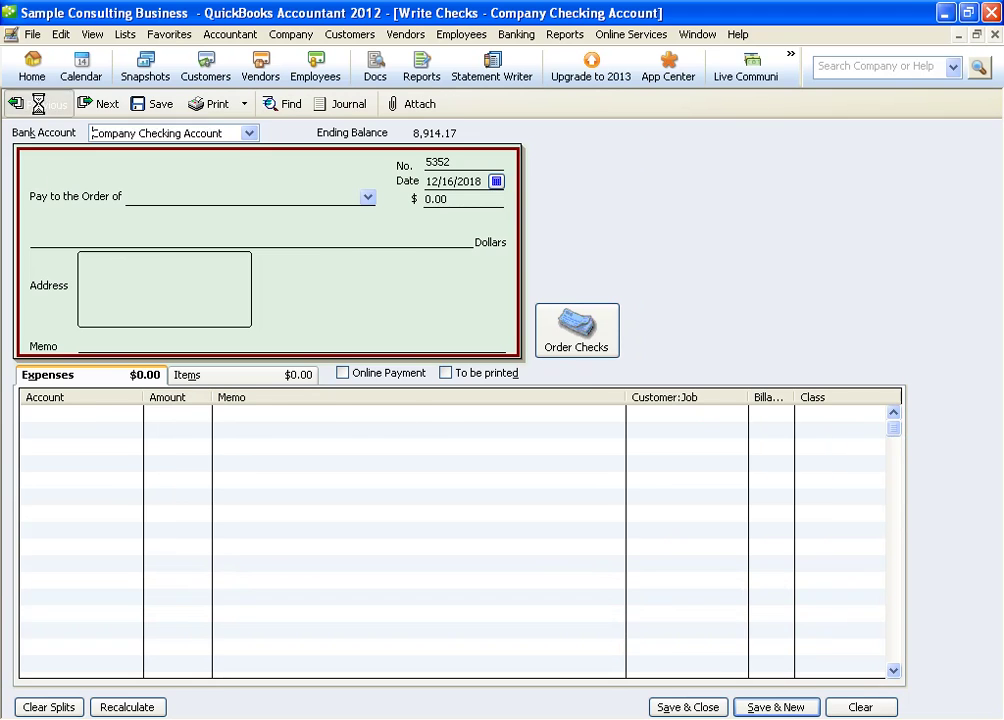
click(38, 104)
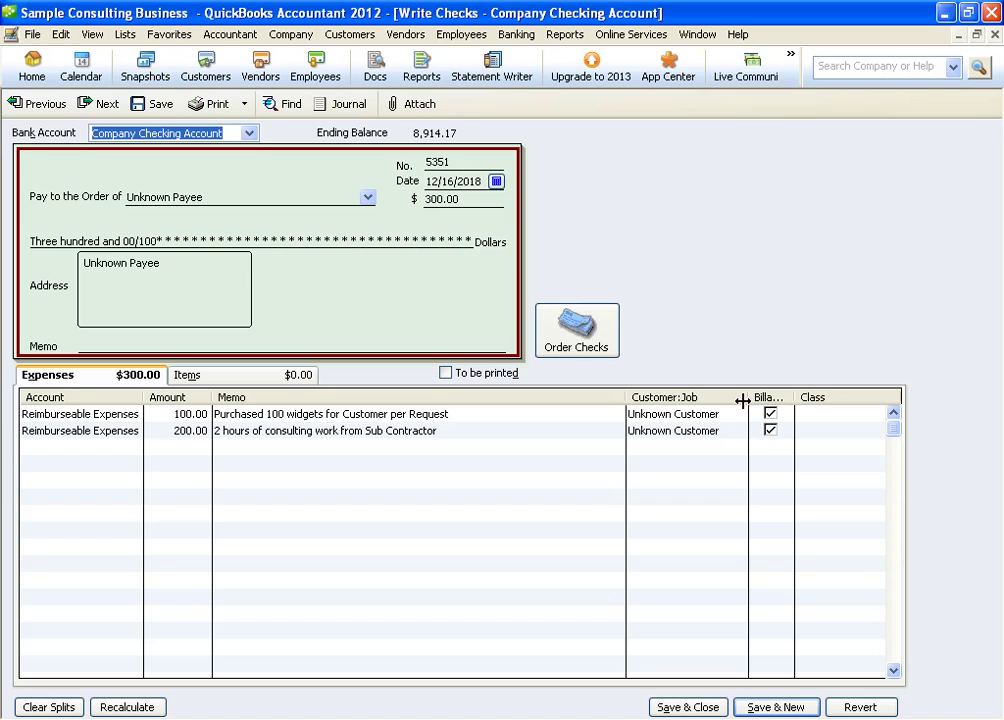
click(688, 707)
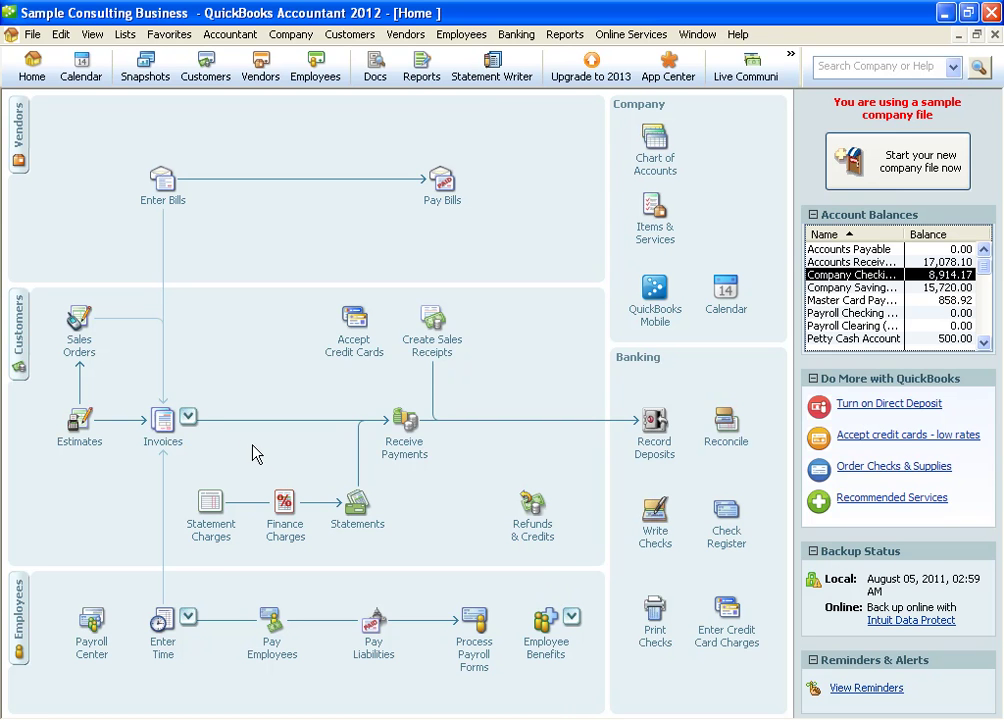
- Start a new invoice with Unknown Customer as the customer
click(189, 418)
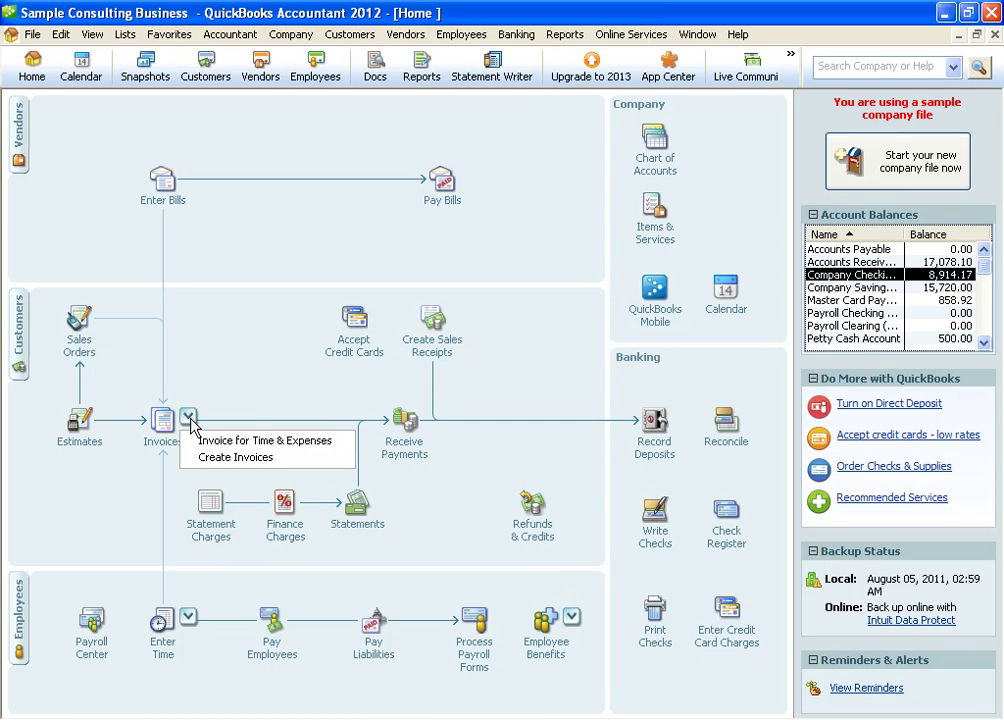
click(216, 459)
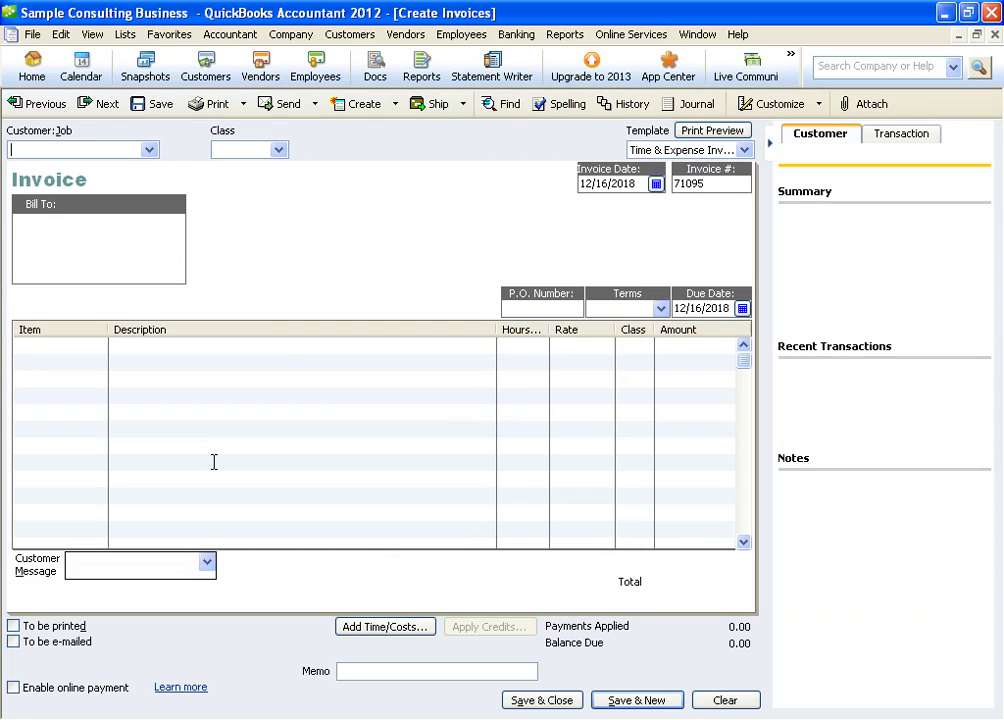
text(Unknown Customer)
key(Tab)
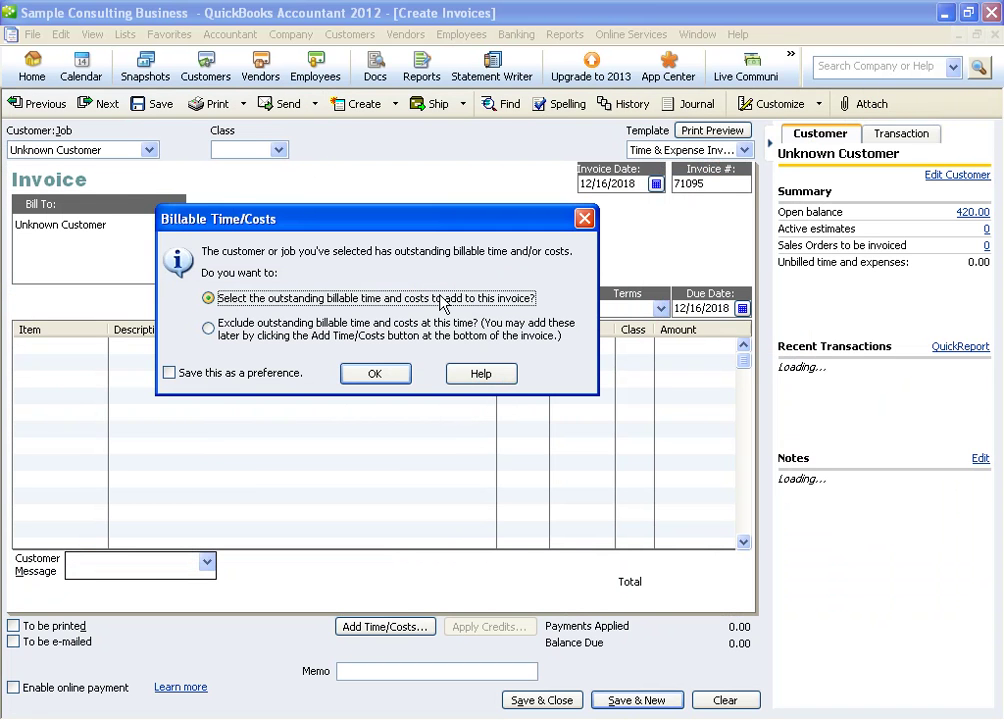
- Bill the $100 widgets expense with a 40% markup as one item, totaling 140.00
click(373, 375)
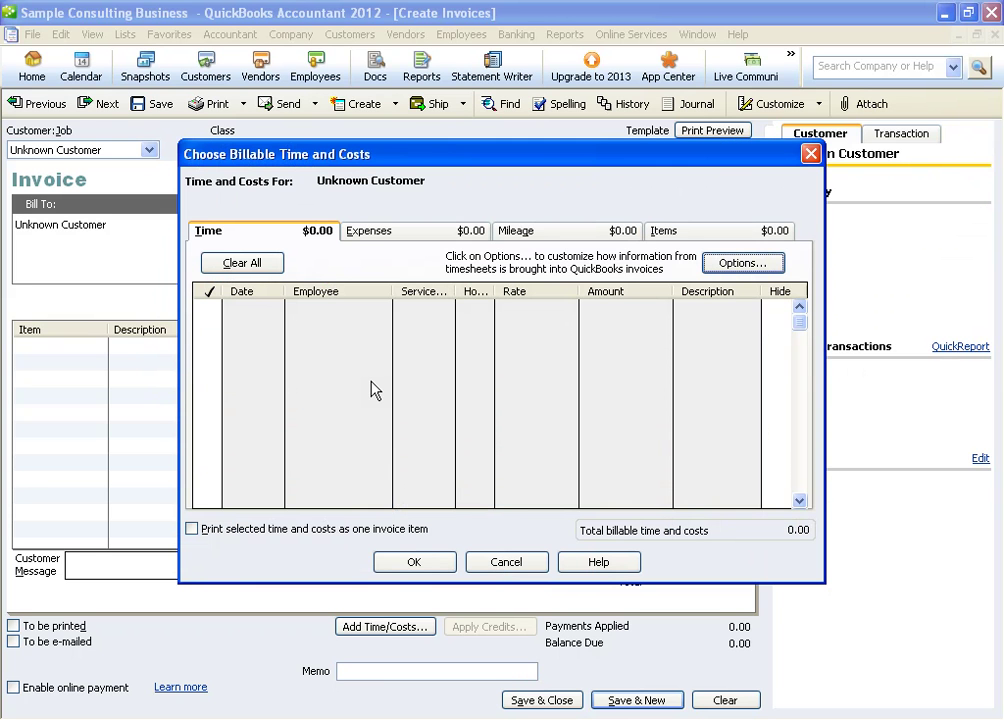
click(385, 238)
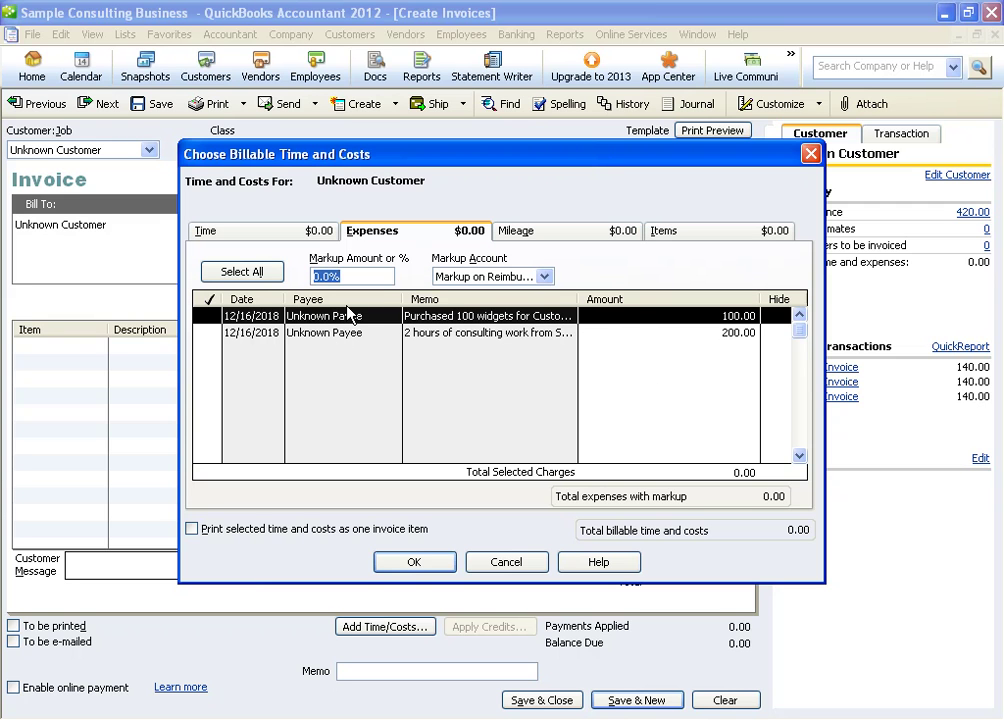
click(207, 316)
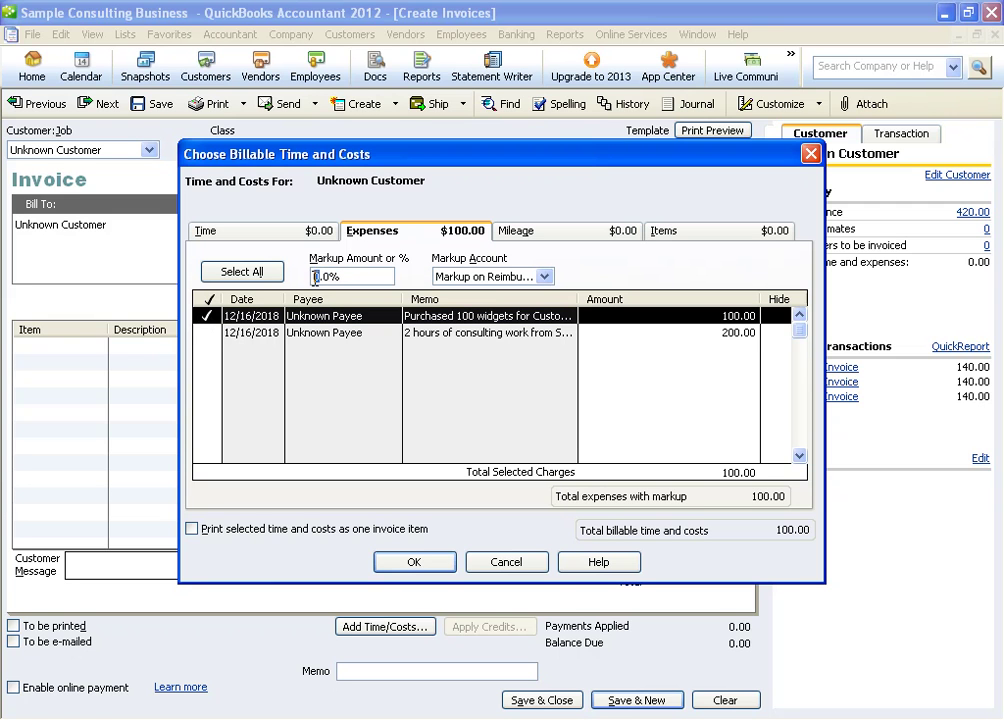
text(40)
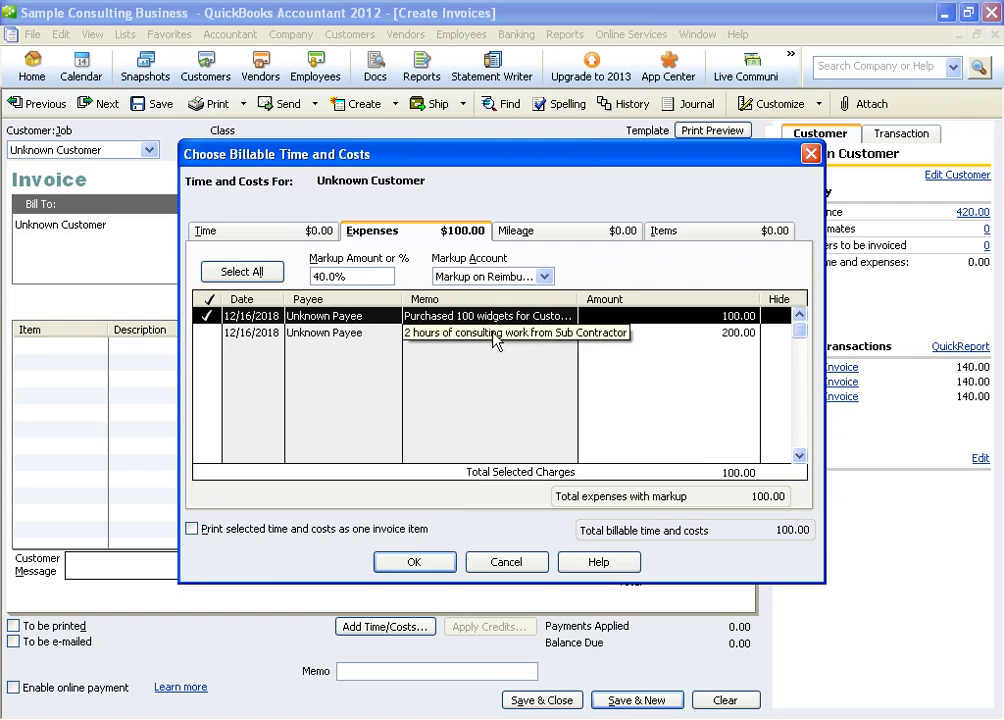
click(545, 276)
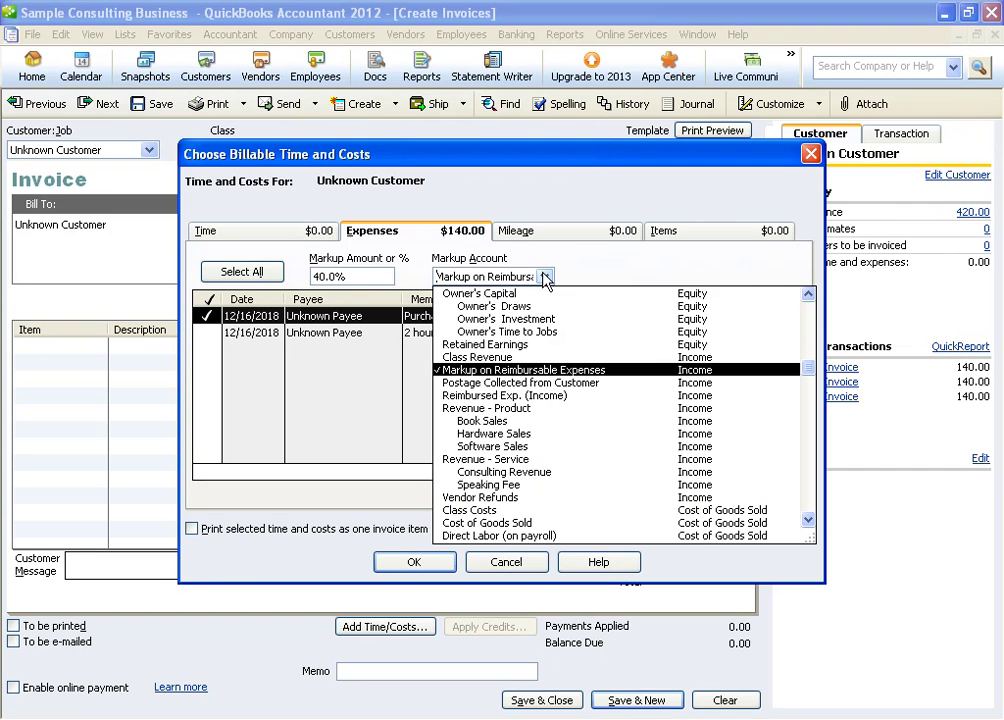
click(509, 370)
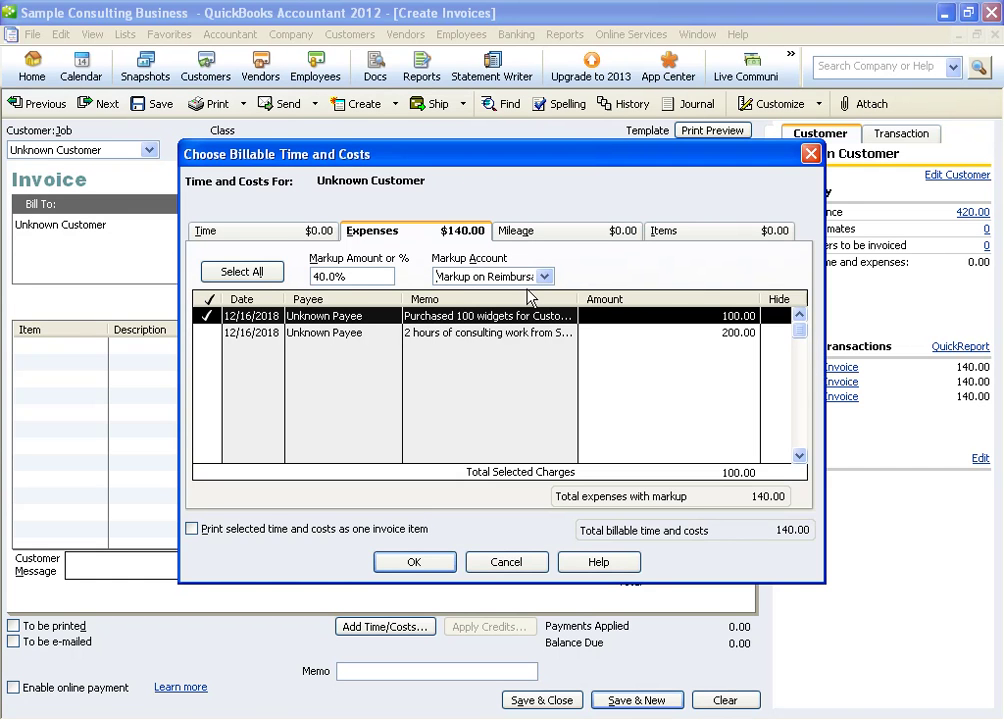
click(195, 529)
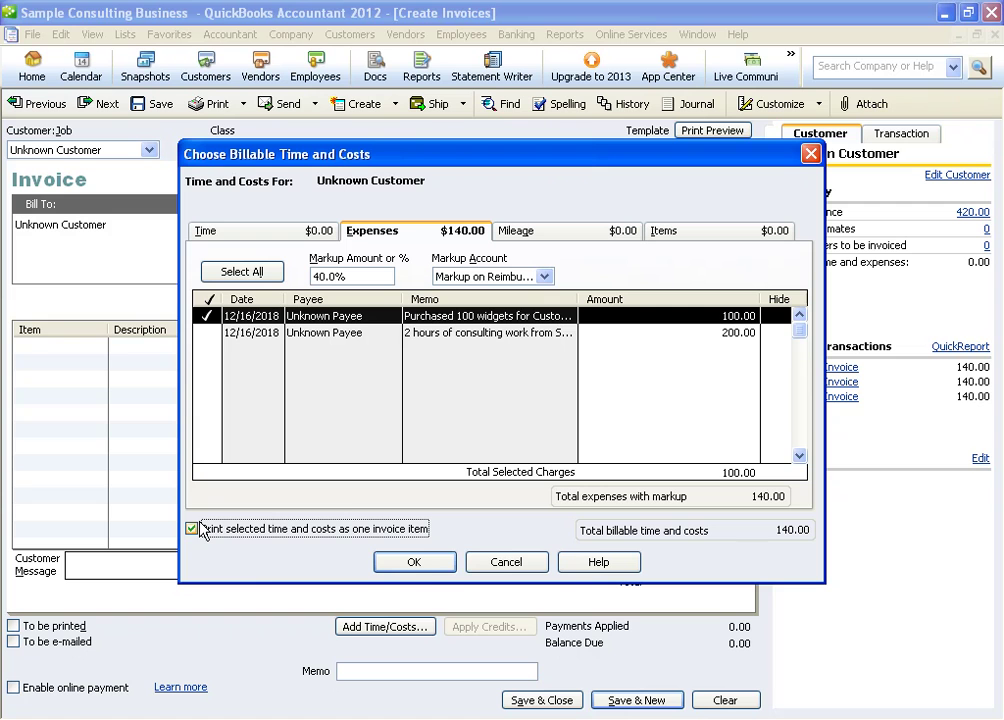
click(414, 562)
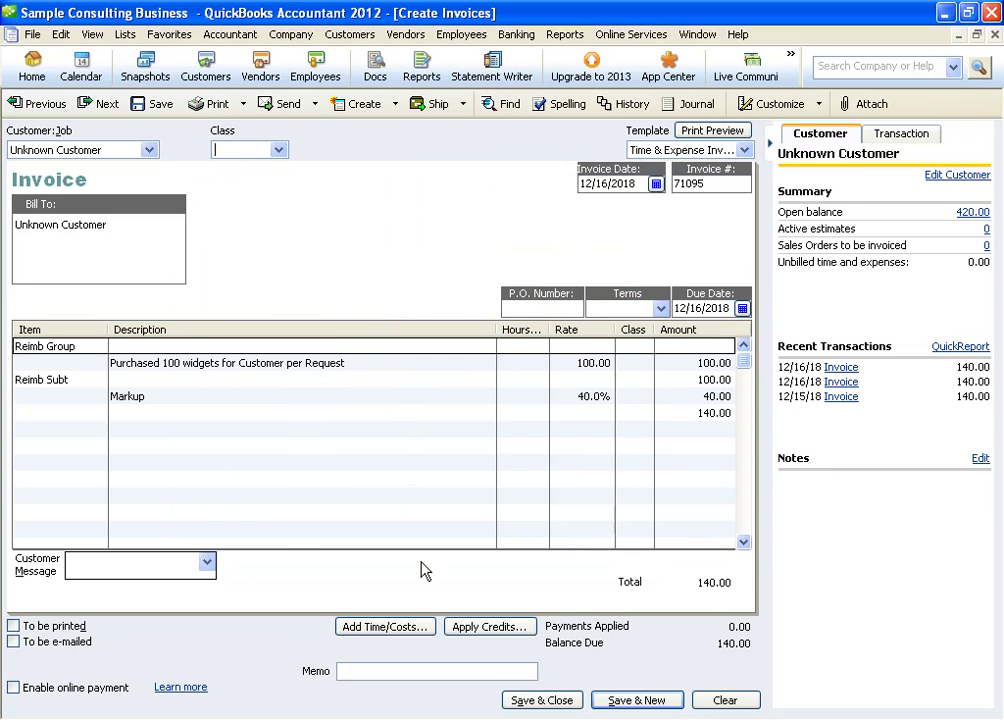
- Copy the widgets description into the empty summary line below the Markup row
click(360, 365)
right_click(358, 364)
click(385, 417)
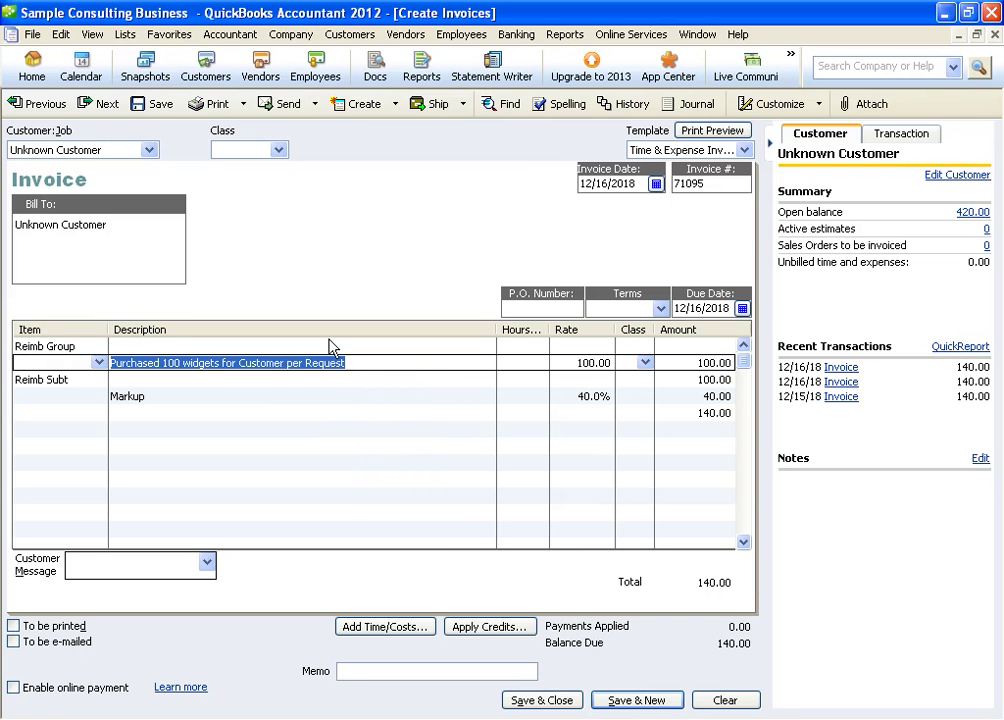
click(429, 412)
right_click(430, 413)
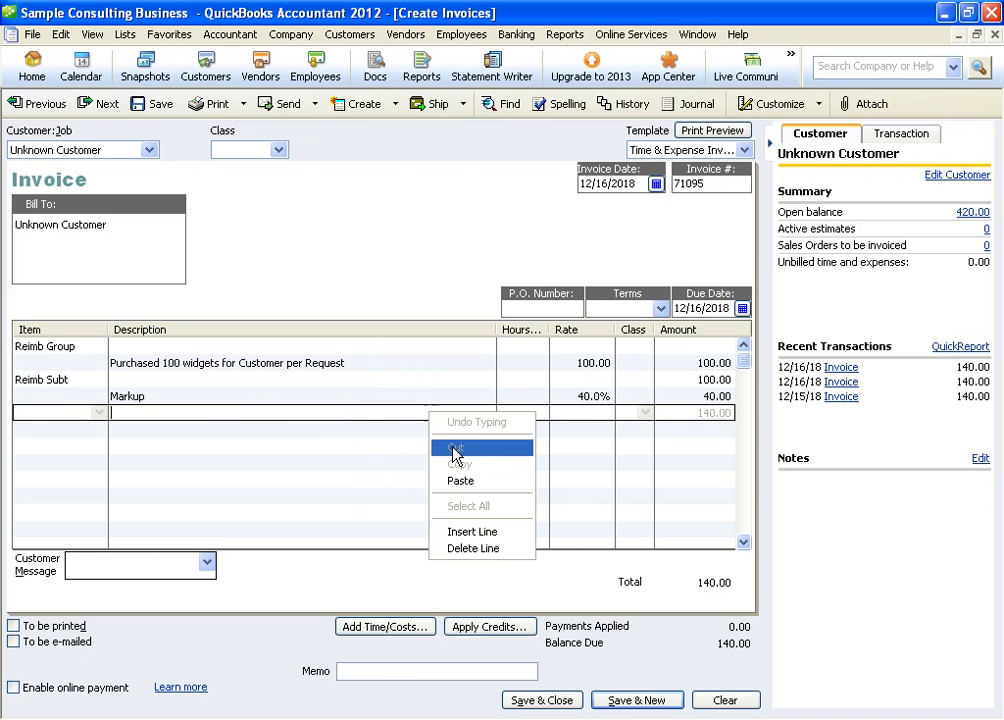
click(460, 480)
click(354, 426)
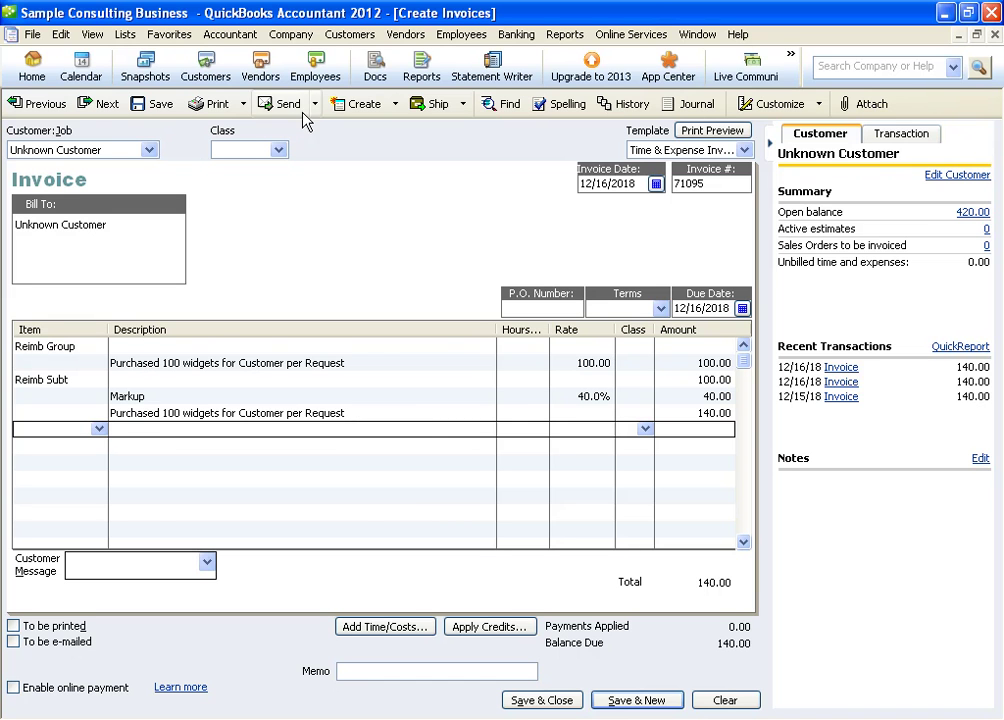
- Save the invoice, accepting the future-dated transaction warning
click(156, 104)
click(455, 280)
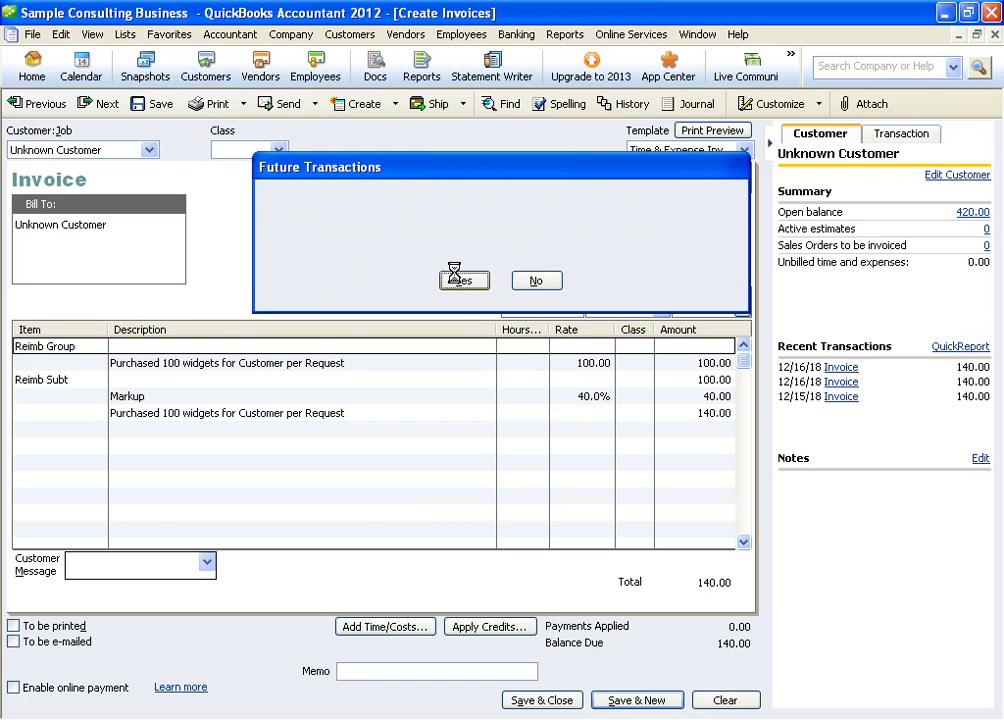
click(178, 428)
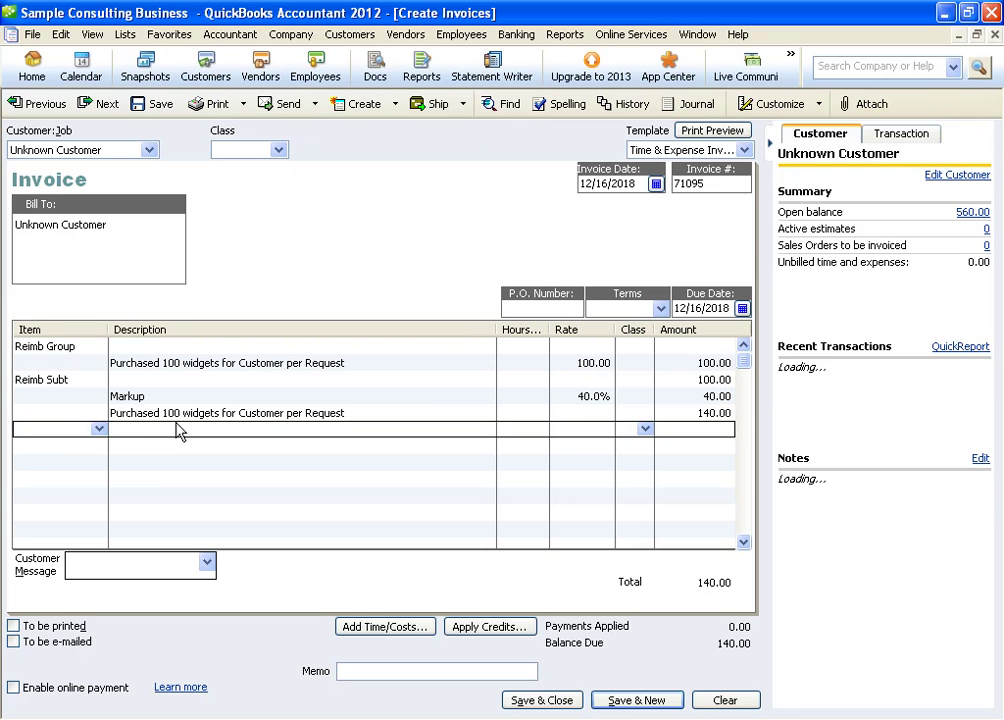
- Add the $200 consulting expense from 12/16/2018 with a 20% markup as one item
click(349, 633)
click(406, 234)
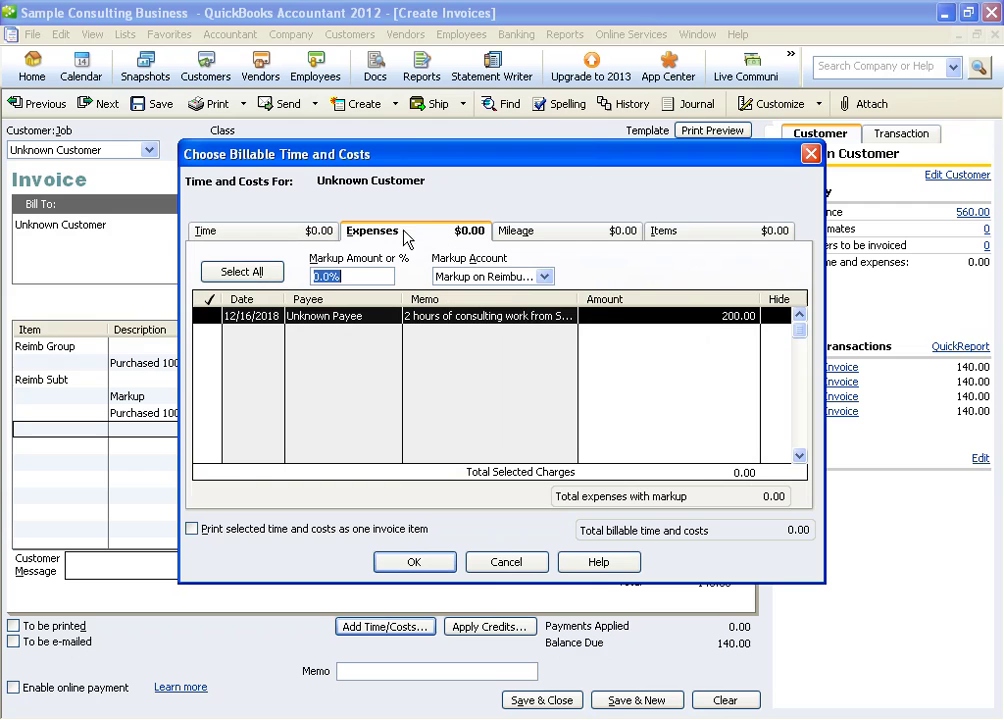
click(207, 315)
click(207, 315)
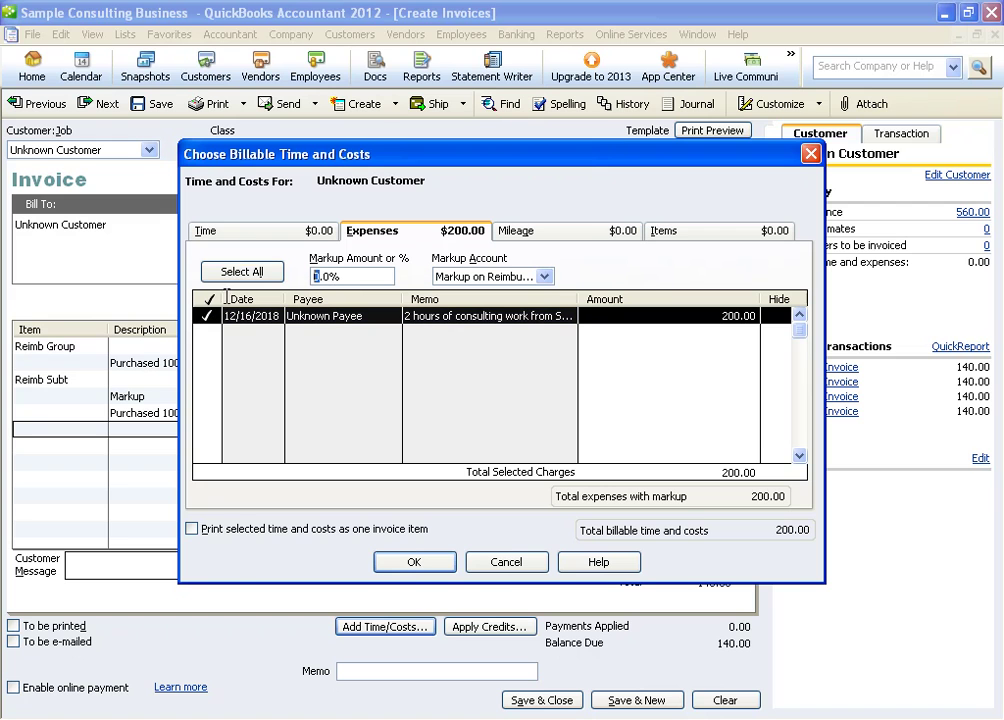
text(20)
click(215, 529)
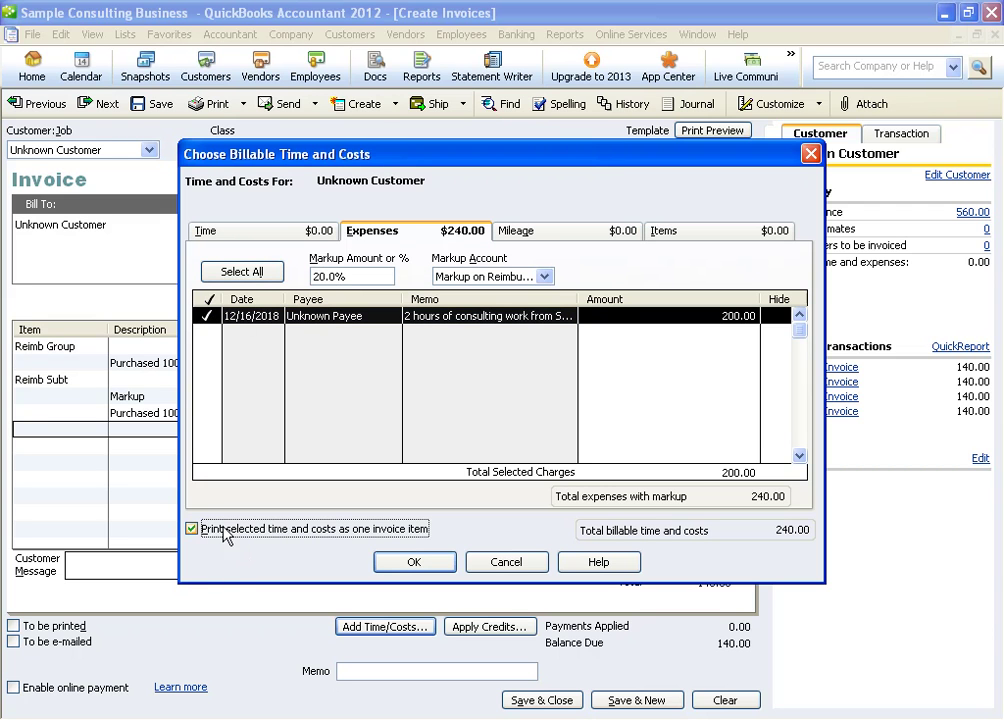
click(410, 561)
- Copy the consulting work description into the summary line below the 20% Markup row
click(351, 445)
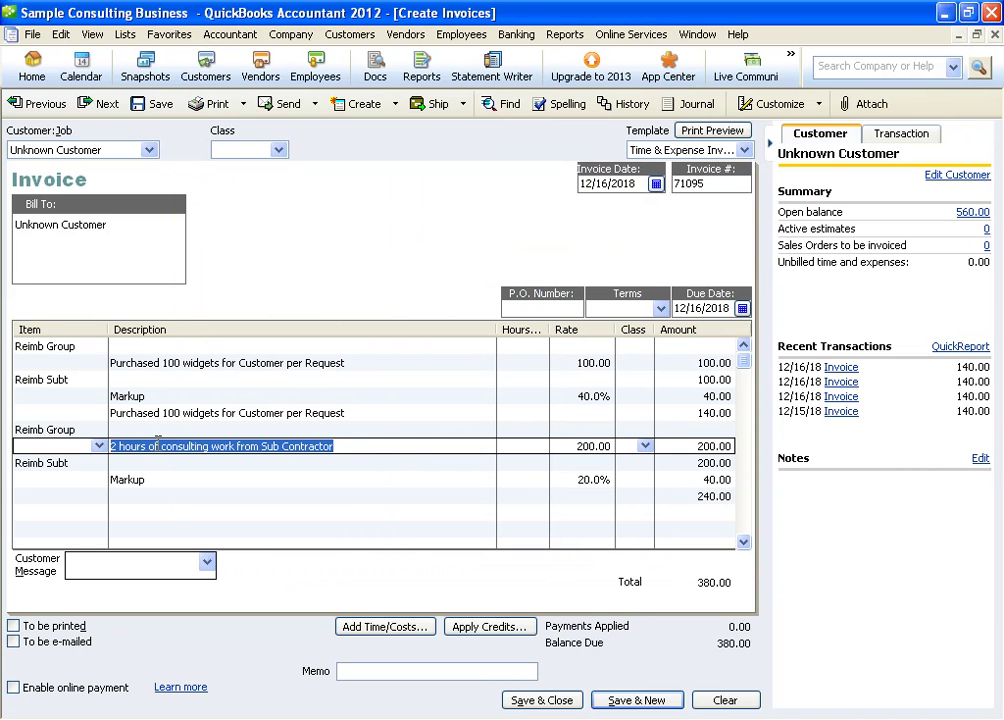
right_click(150, 446)
click(179, 497)
click(430, 496)
right_click(430, 496)
click(459, 565)
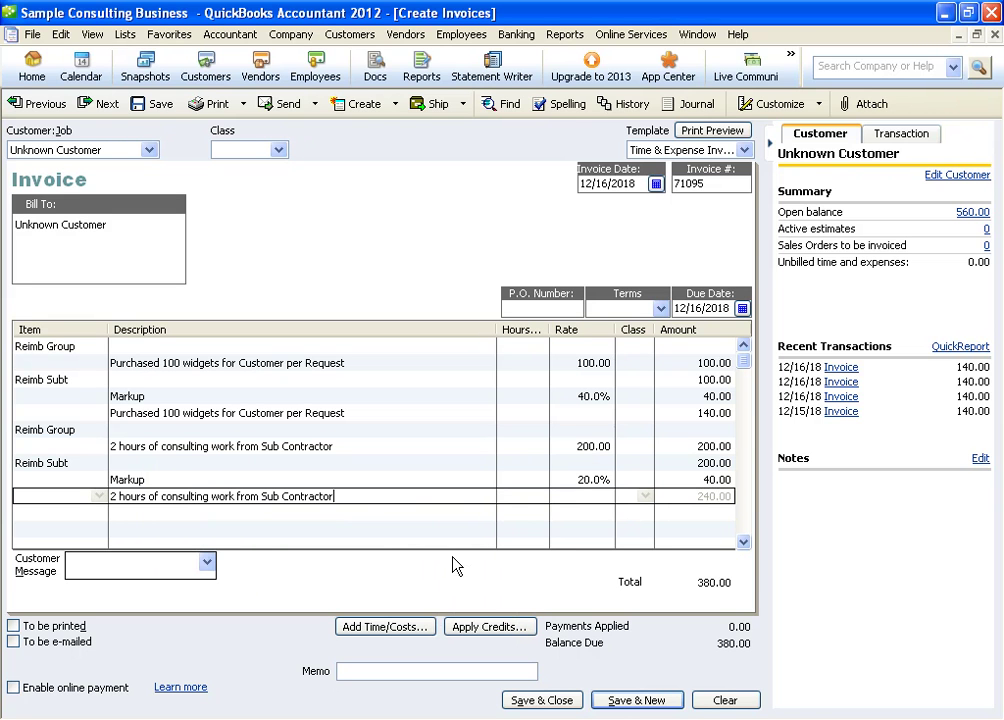
- Record the updated 380.00 invoice, confirming the changes and the future-date warning
click(157, 112)
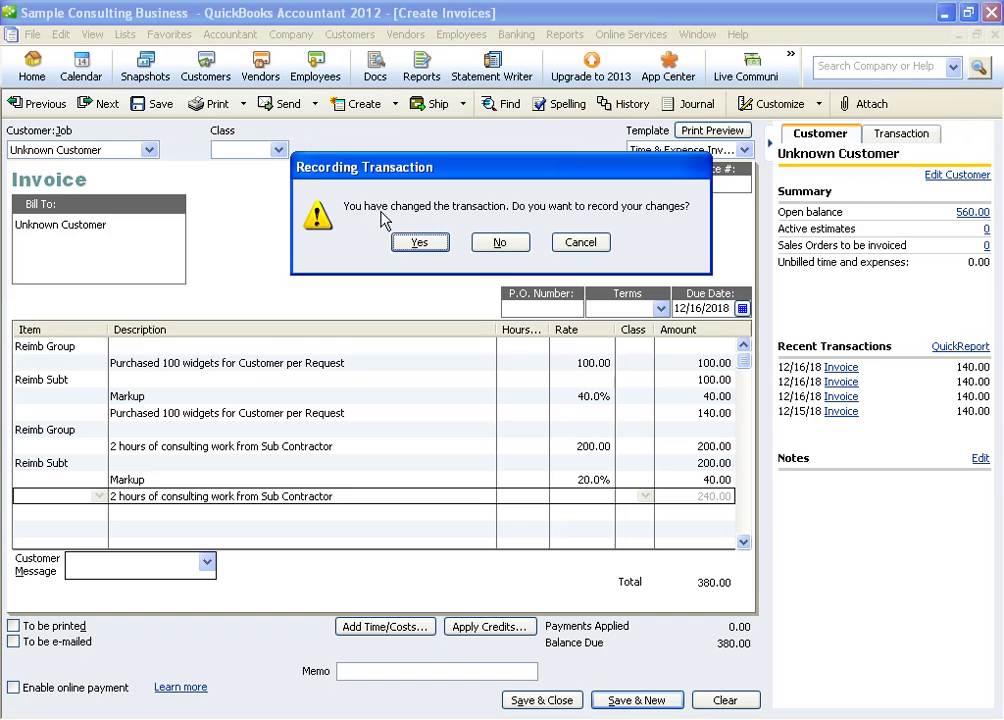
click(410, 243)
click(478, 292)
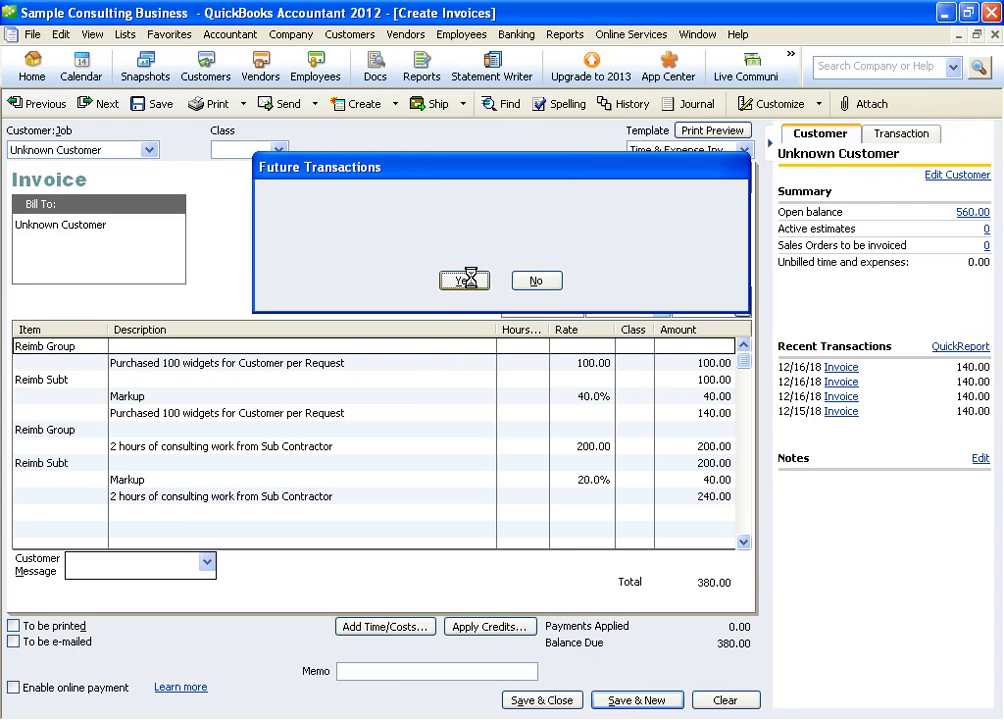
click(244, 104)
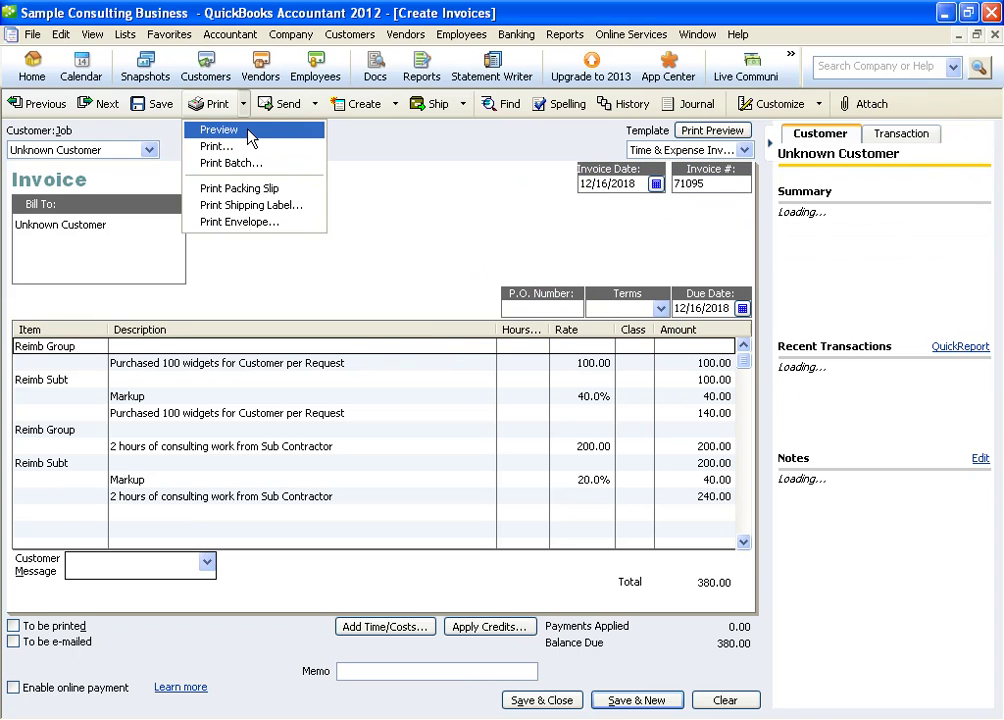
click(249, 131)
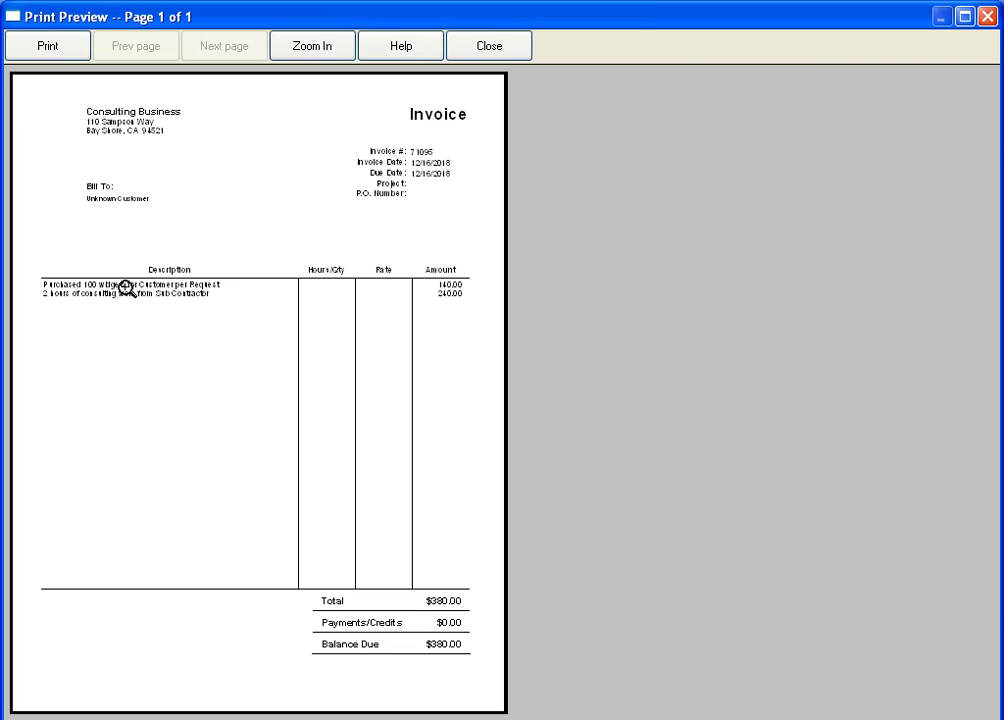
click(125, 284)
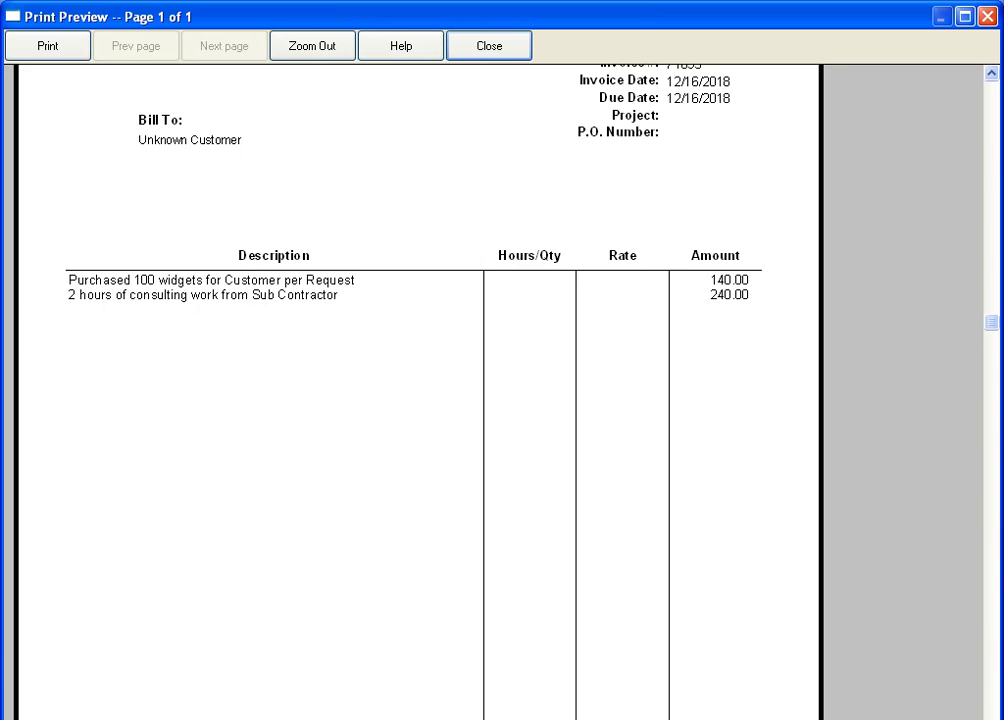
click(749, 641)
click(432, 612)
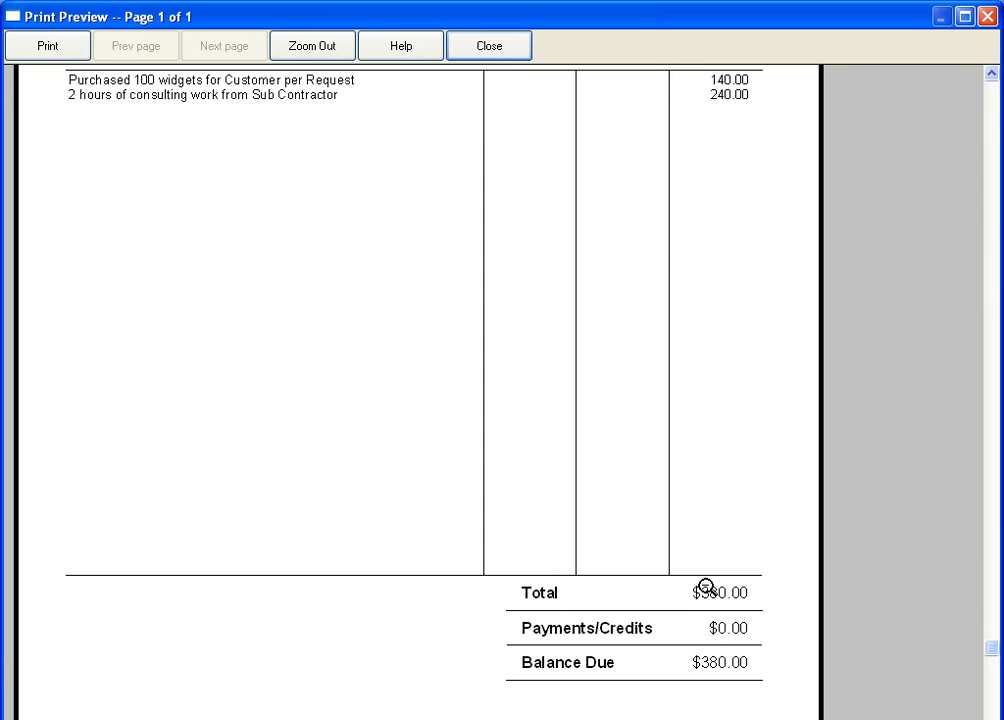
click(489, 50)
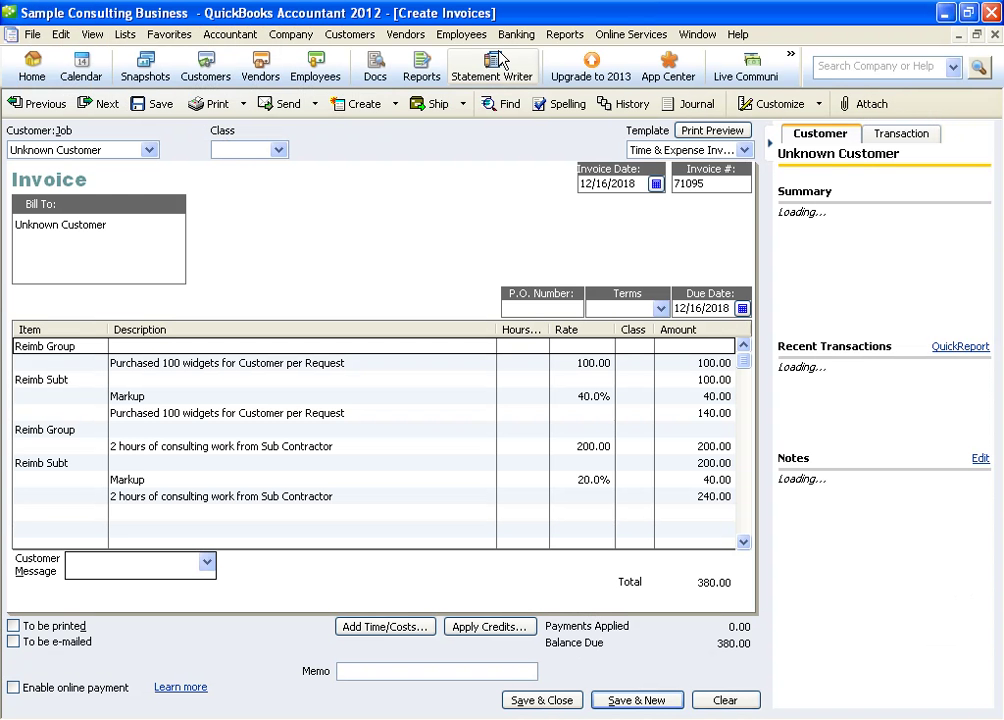
- Save and close the 380.00 Unknown Customer invoice, returning to the Home page
click(540, 700)
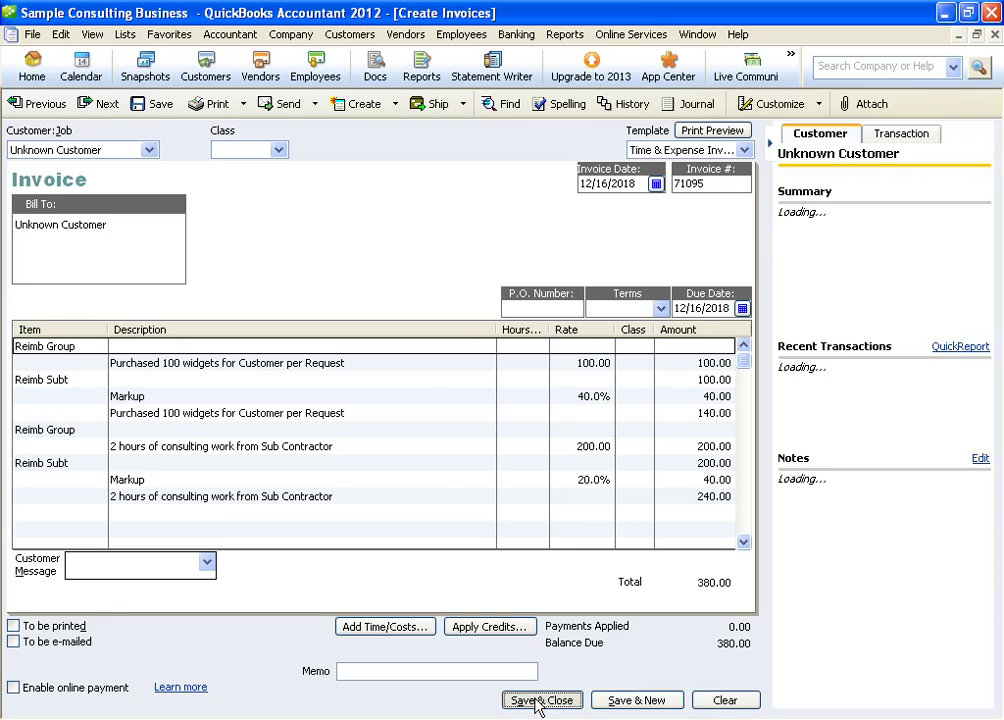